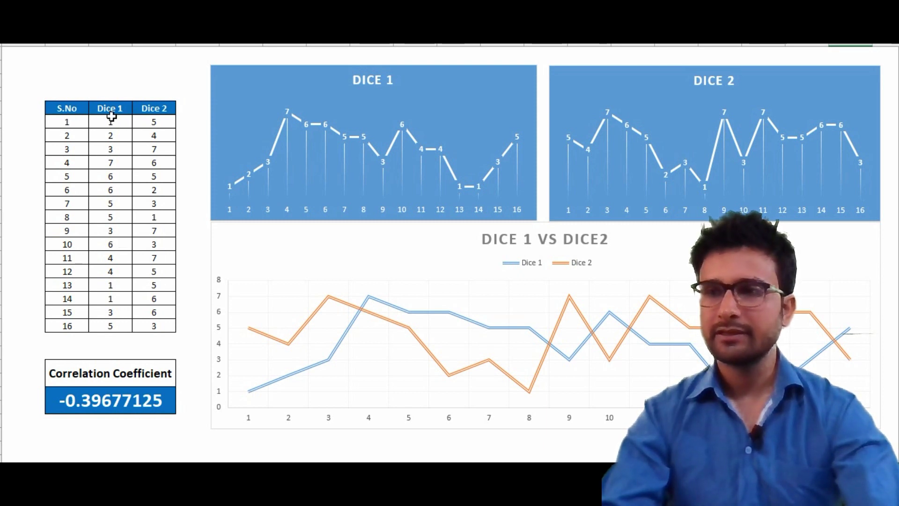
Set the second Dice 1 value to 6
{"action": "left_click_drag", "start_coordinate": [108, 120], "coordinate": [106, 326]}
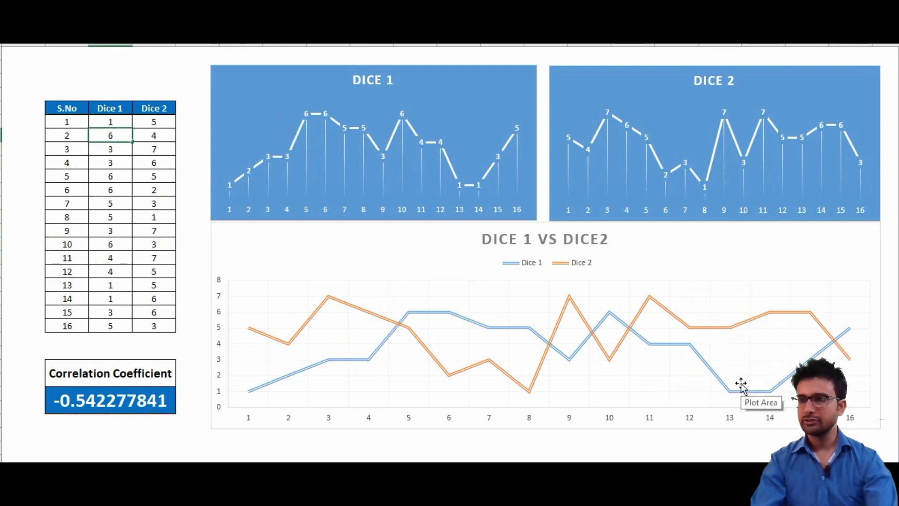
{"action": "key", "text": "Return"}
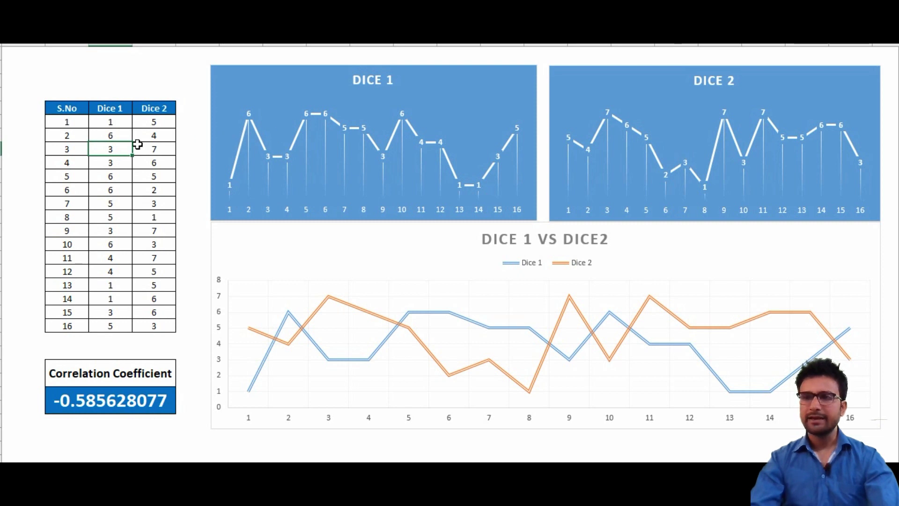
Set the second Dice 1 value to 2
{"action": "left_click", "coordinate": [111, 123]}
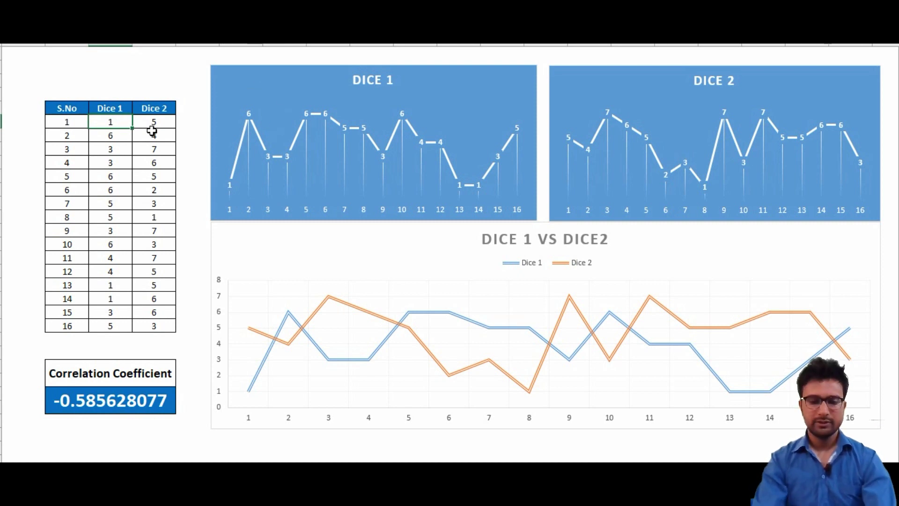
{"action": "left_click", "coordinate": [114, 136]}
{"action": "type", "text": "2"}
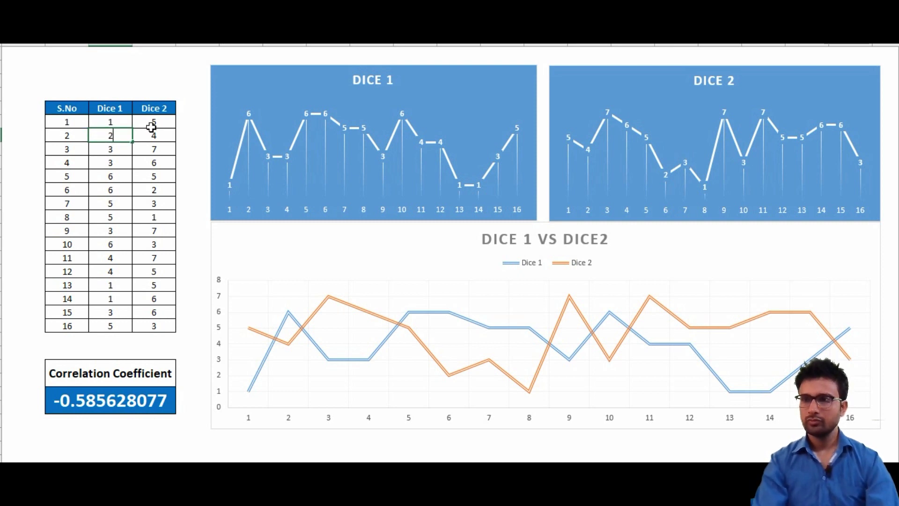
{"action": "key", "text": "Up"}
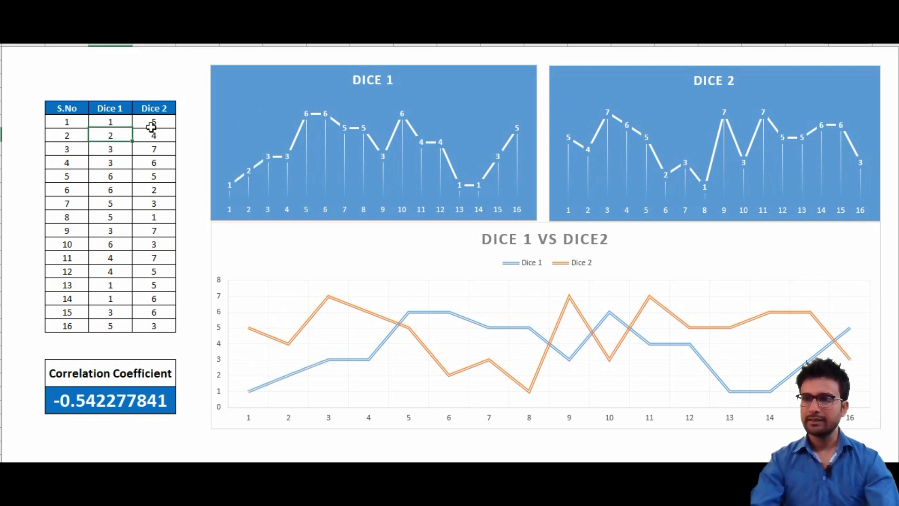
Extend the series from the first three Dice 1 values down the column so it runs from 1 to 16
{"action": "key", "text": "shift+Down"}
{"action": "key", "text": "shift+Down"}
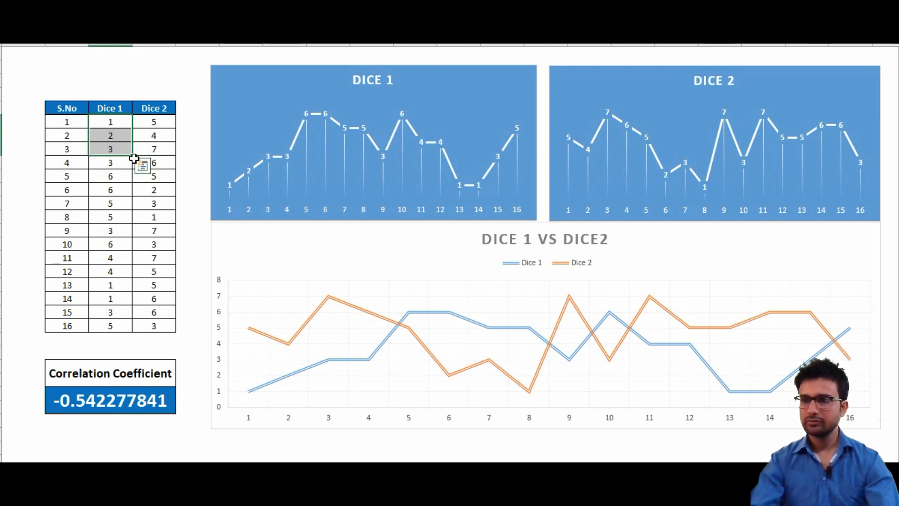
{"action": "left_click_drag", "start_coordinate": [133, 158], "coordinate": [133, 195]}
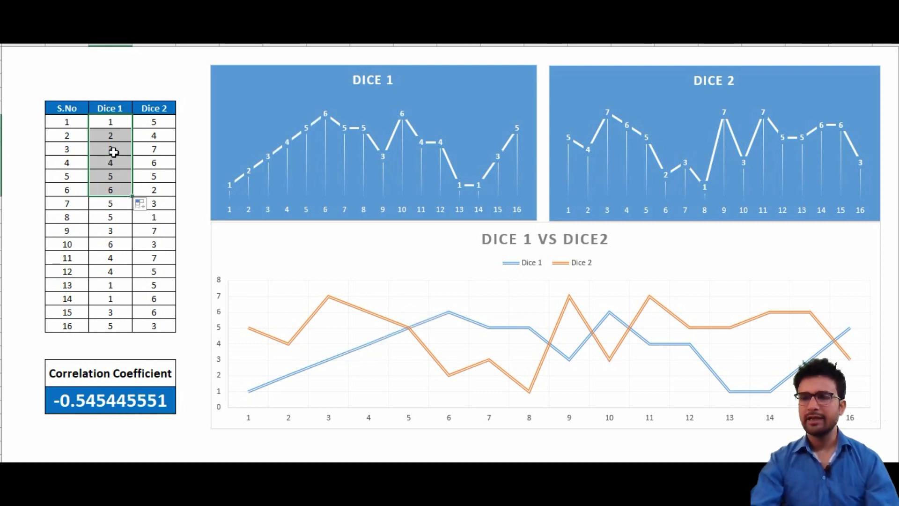
{"action": "left_click_drag", "start_coordinate": [101, 127], "coordinate": [116, 186]}
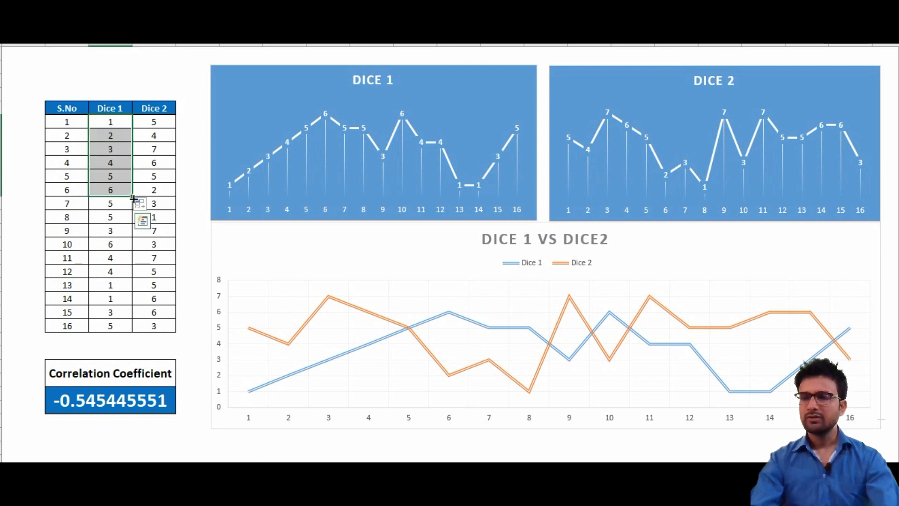
{"action": "left_click_drag", "start_coordinate": [133, 198], "coordinate": [131, 336]}
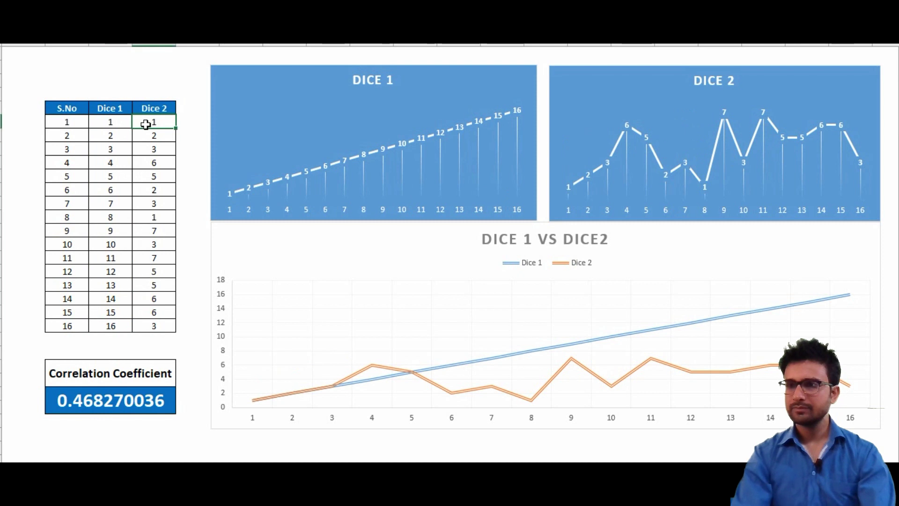
Extend the first three Dice 2 values down the column as a series from 1 to 16, and select the correlation coefficient
{"action": "key", "text": "shift+Down"}
{"action": "key", "text": "shift+Down"}
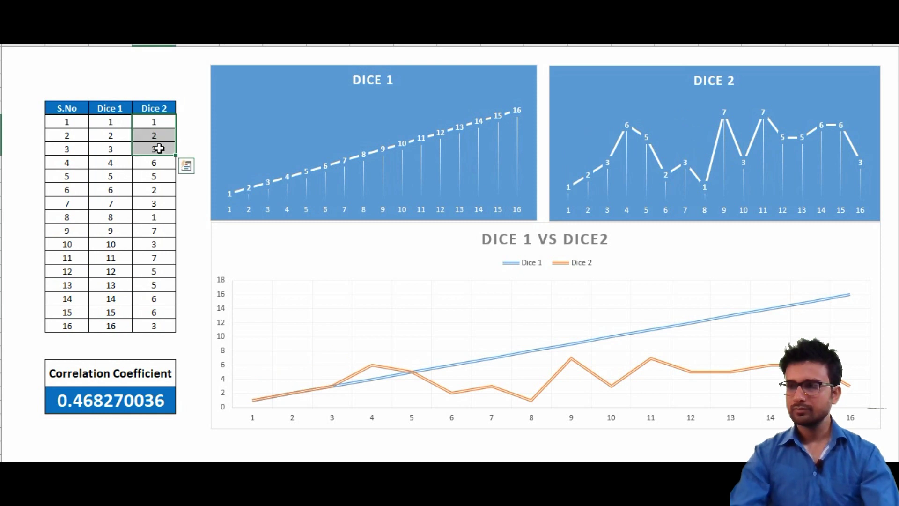
{"action": "left_click_drag", "start_coordinate": [175, 156], "coordinate": [183, 332]}
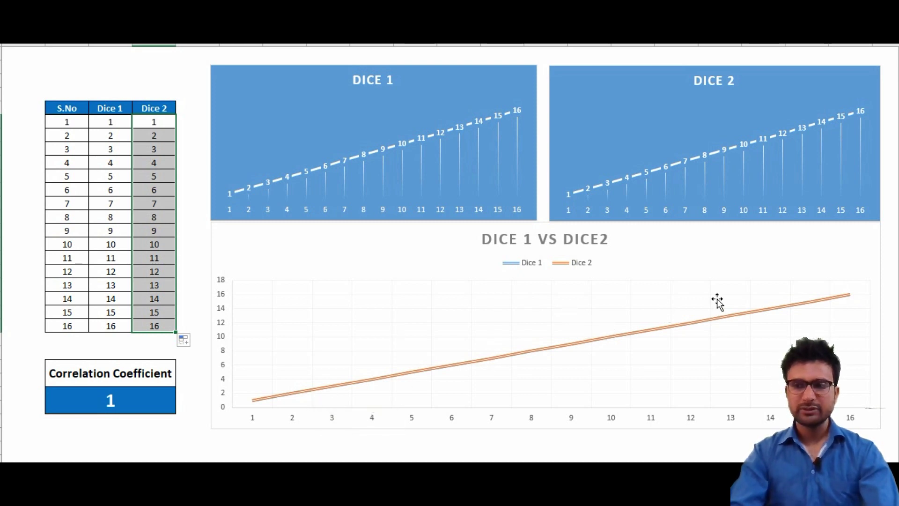
{"action": "left_click", "coordinate": [141, 406]}
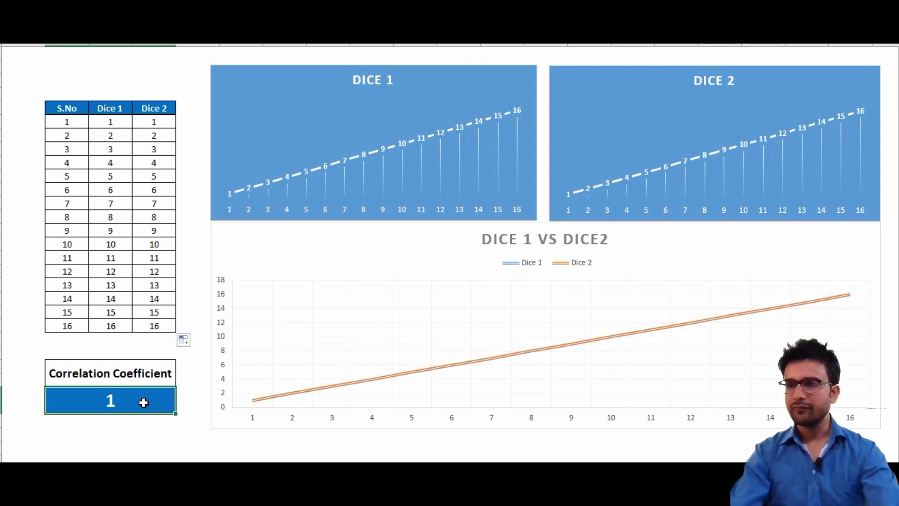
Set the first three Dice 2 values to 16, 15 and 14
{"action": "left_click", "coordinate": [167, 123]}
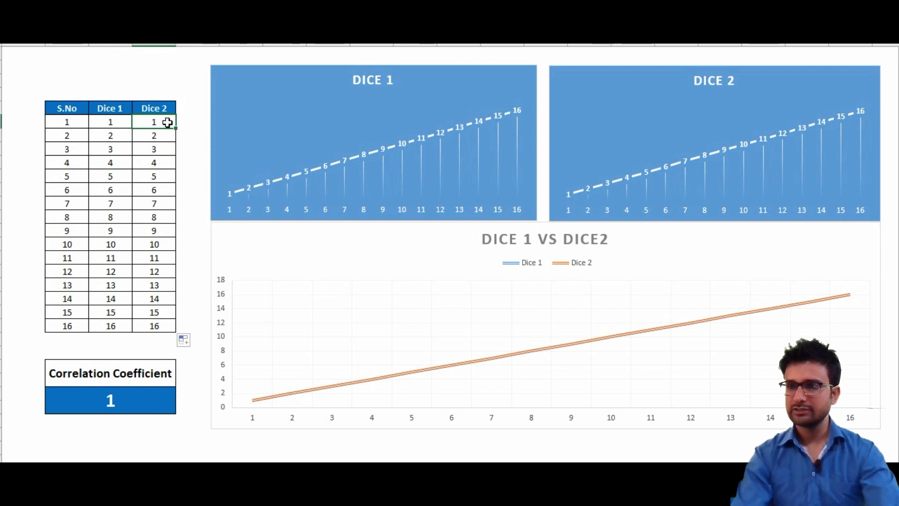
{"action": "double_click", "coordinate": [170, 123]}
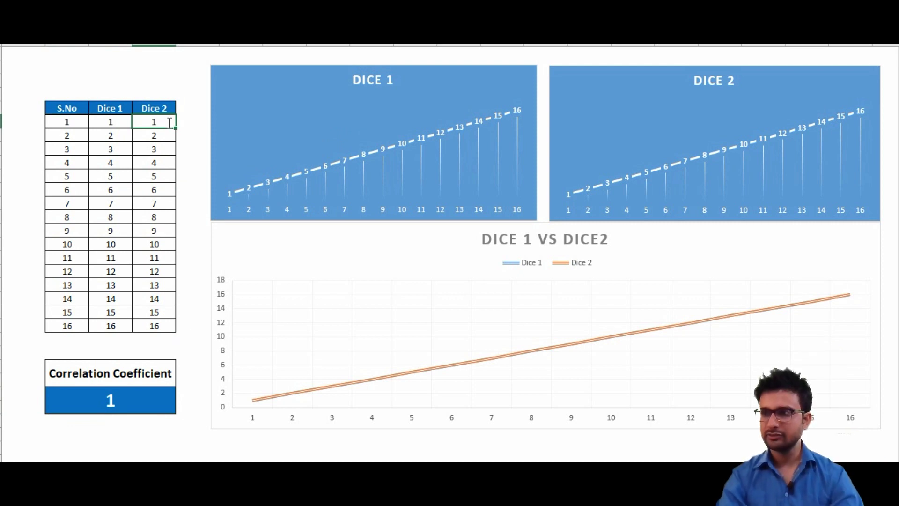
{"action": "type", "text": "6"}
{"action": "key", "text": "Return"}
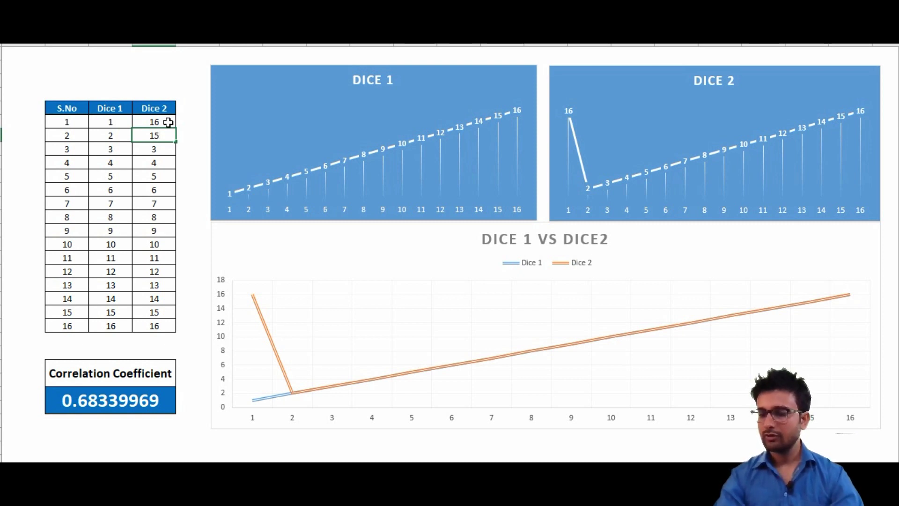
{"action": "key", "text": "Return"}
{"action": "type", "text": "14"}
{"action": "key", "text": "Return"}
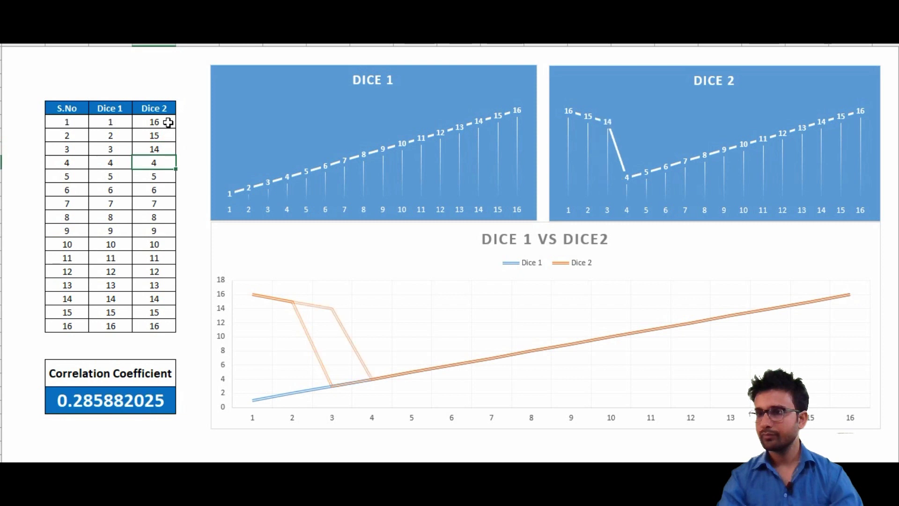
Extend the descending Dice 2 series from 16 down to 1 in the last row, and select the correlation coefficient
{"action": "left_click", "coordinate": [168, 122]}
{"action": "key", "text": "shift+Down"}
{"action": "key", "text": "shift+Down"}
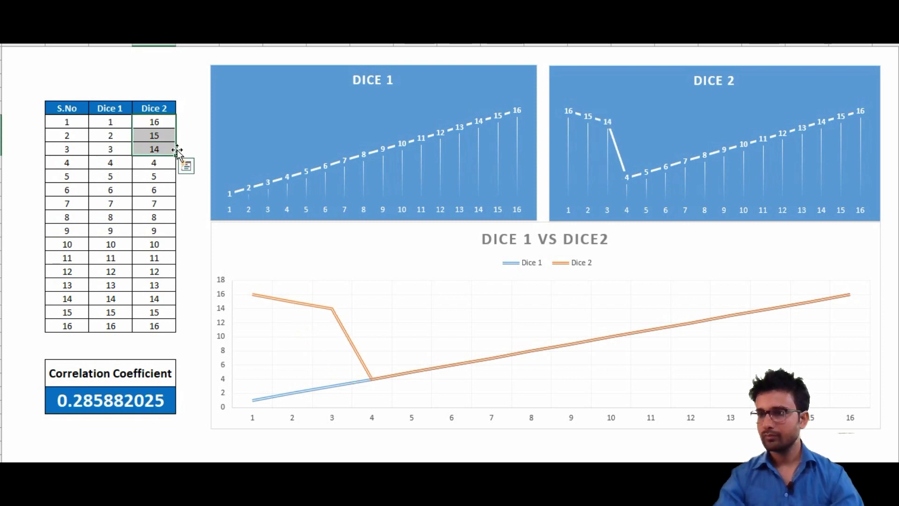
{"action": "left_click_drag", "start_coordinate": [177, 156], "coordinate": [176, 328]}
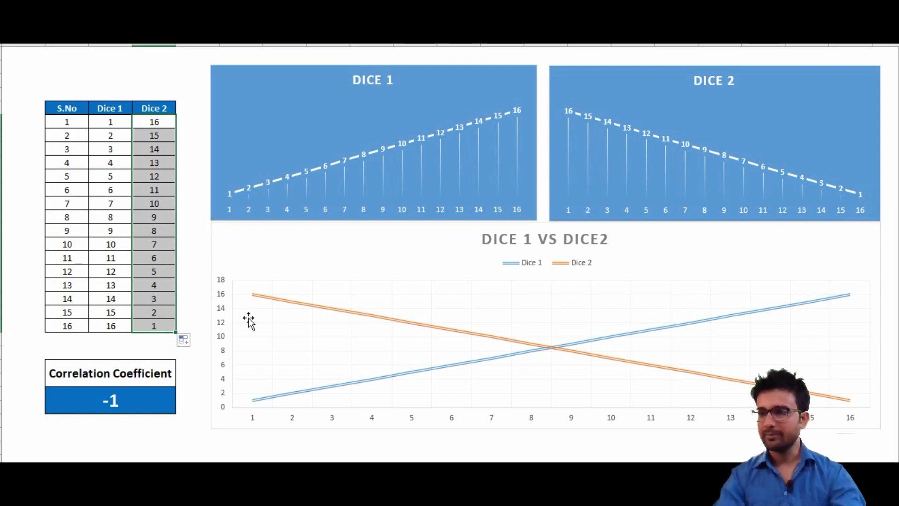
{"action": "left_click", "coordinate": [83, 397]}
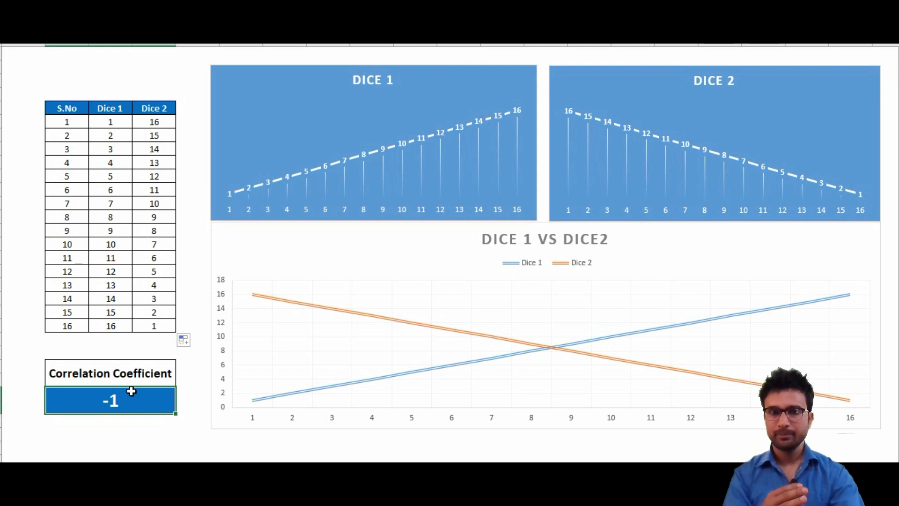
Enter =RANDBETWEEN(1,6) in the first Dice 1 cell and fill the formula down through row 16
{"action": "left_click", "coordinate": [125, 127]}
{"action": "type", "text": "=ram"}
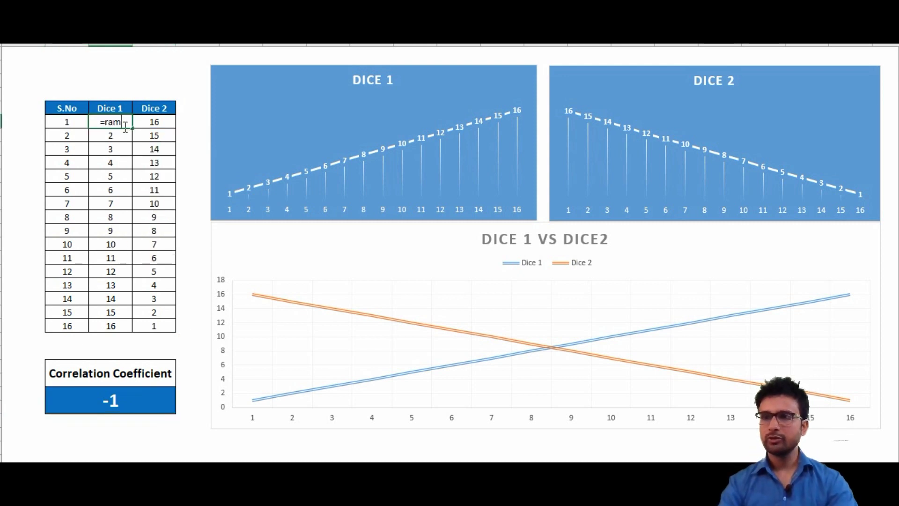
{"action": "key", "text": "BackSpace"}
{"action": "key", "text": "Down"}
{"action": "key", "text": "Down"}
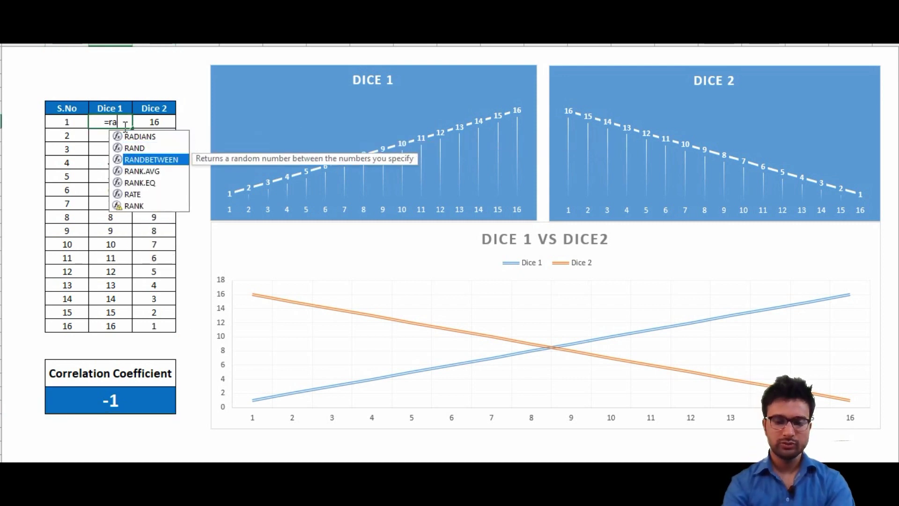
{"action": "key", "text": "Tab"}
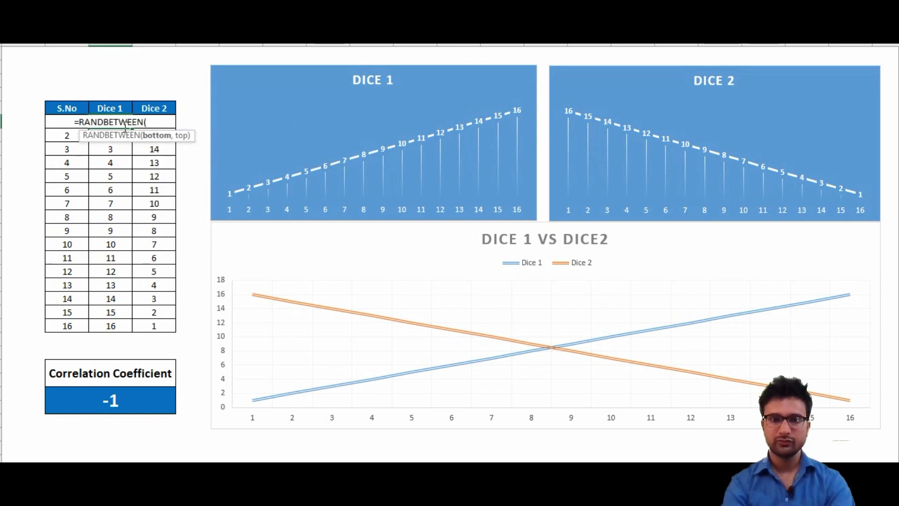
{"action": "type", "text": "1,"}
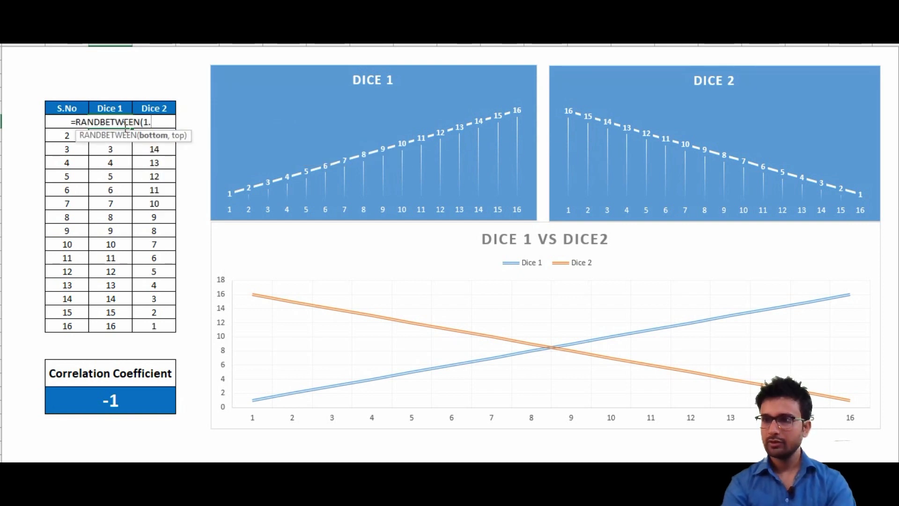
{"action": "key", "text": "BackSpace"}
{"action": "type", "text": ","}
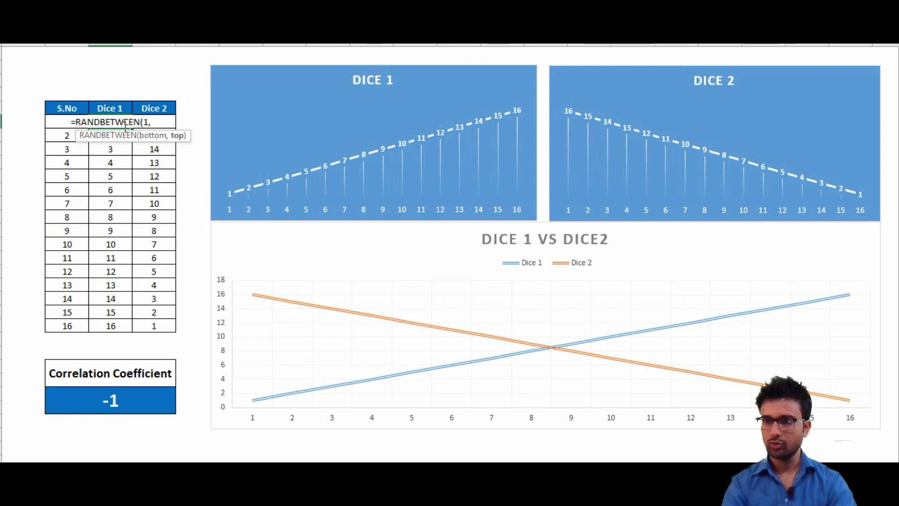
{"action": "type", "text": "6"}
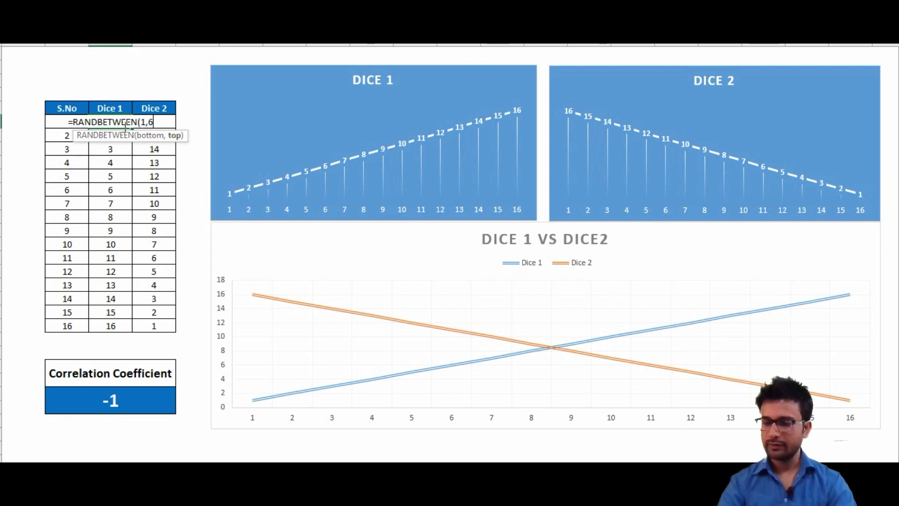
{"action": "type", "text": ")"}
{"action": "key", "text": "Return"}
{"action": "left_click", "coordinate": [124, 127]}
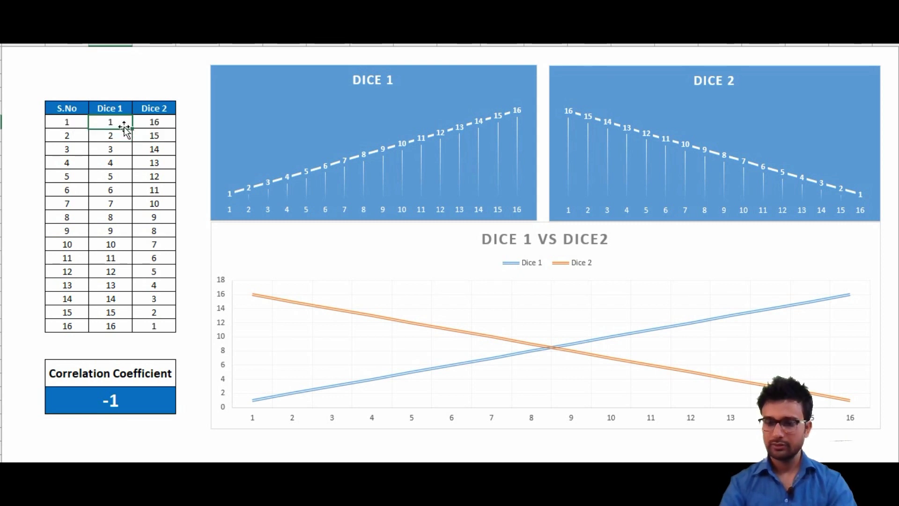
{"action": "left_click_drag", "start_coordinate": [132, 128], "coordinate": [128, 331]}
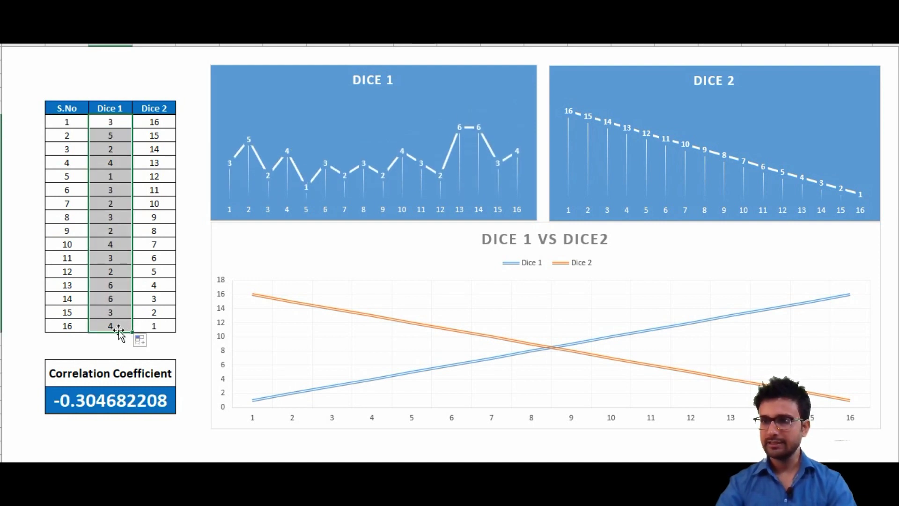
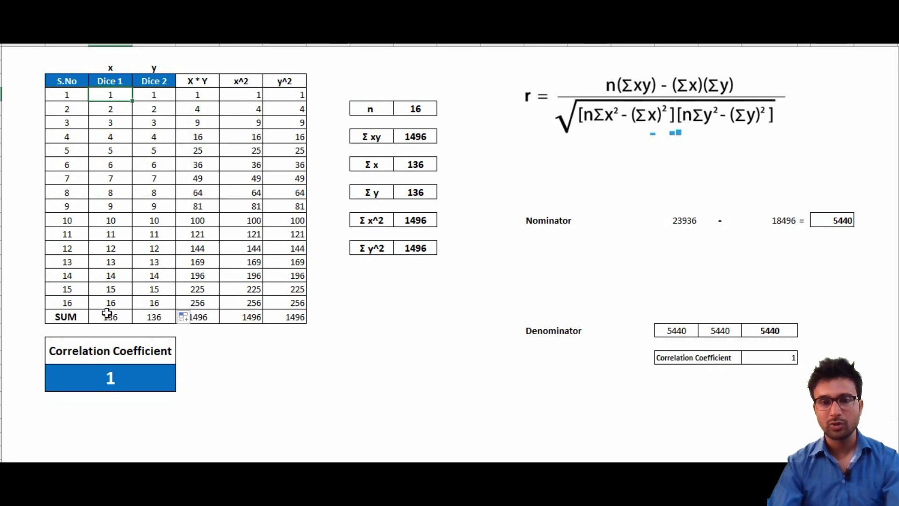
Examine the Dice 1 values and the sum of the X * Y column against the terms of the correlation formula
{"action": "left_click", "coordinate": [111, 303]}
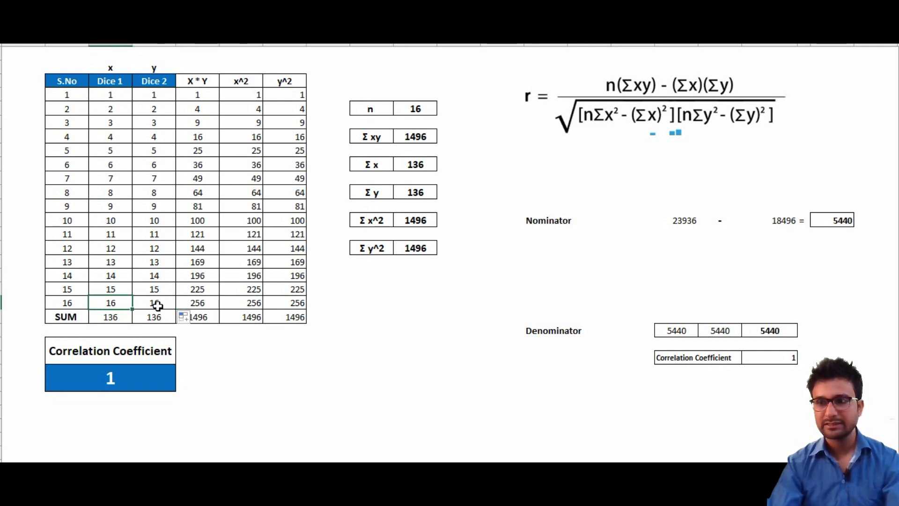
{"action": "left_click", "coordinate": [116, 106]}
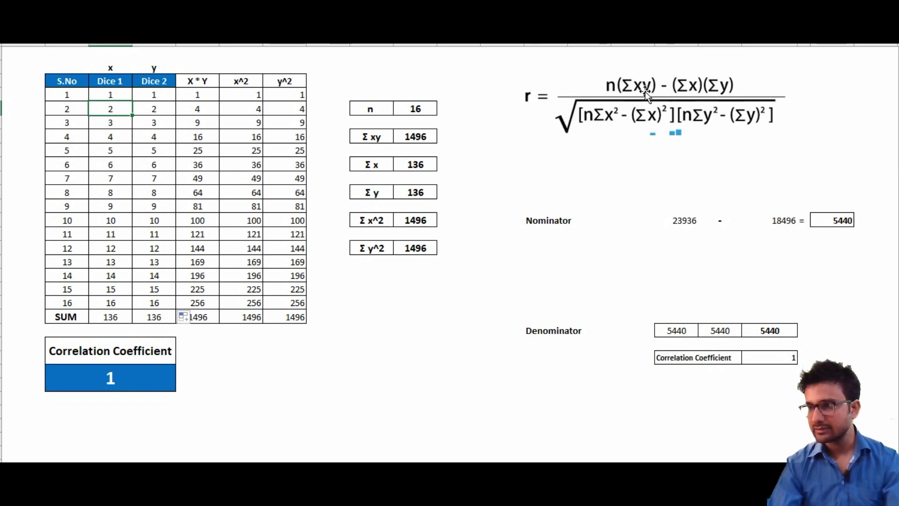
{"action": "left_click", "coordinate": [201, 318]}
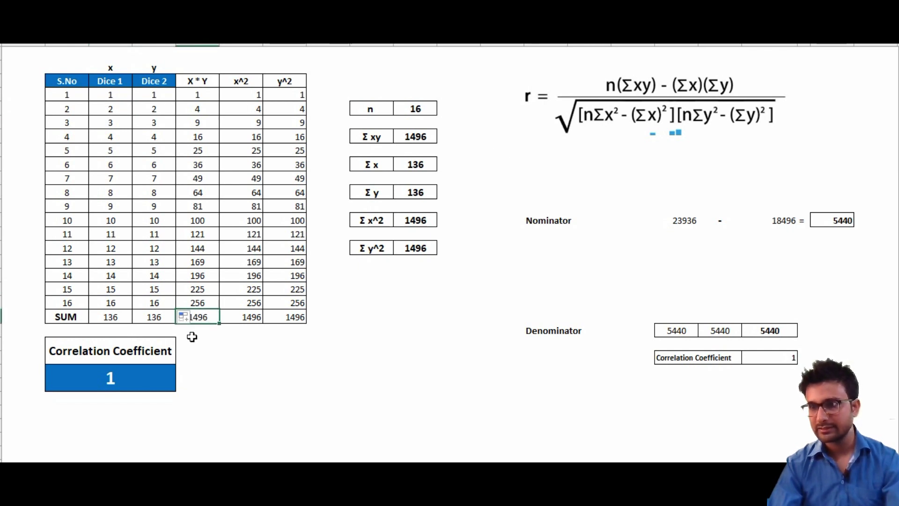
{"action": "left_click", "coordinate": [360, 358]}
{"action": "left_click", "coordinate": [273, 356]}
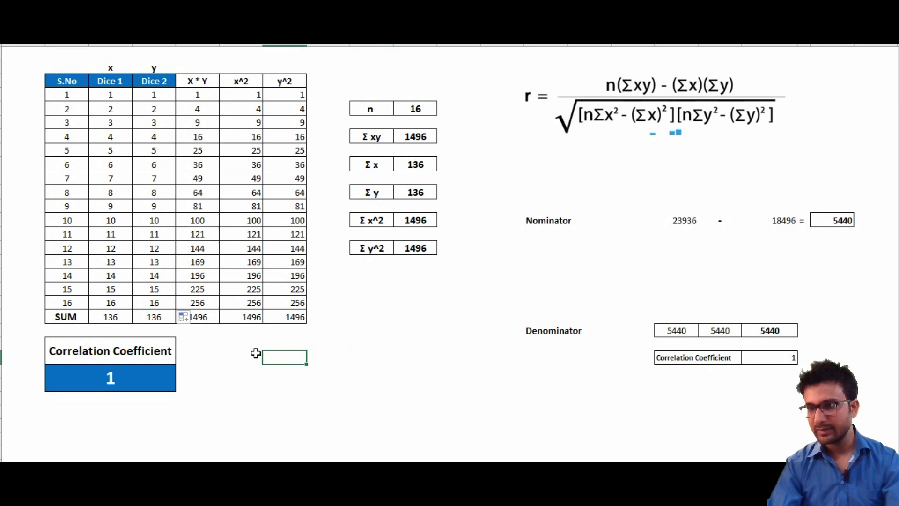
{"action": "left_click", "coordinate": [197, 318]}
{"action": "left_click", "coordinate": [394, 316]}
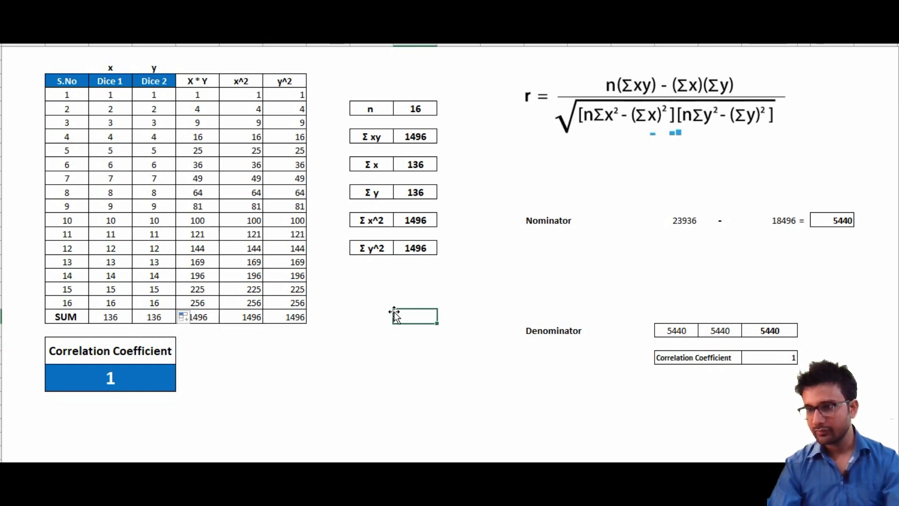
{"action": "left_click", "coordinate": [279, 332]}
{"action": "left_click", "coordinate": [211, 341]}
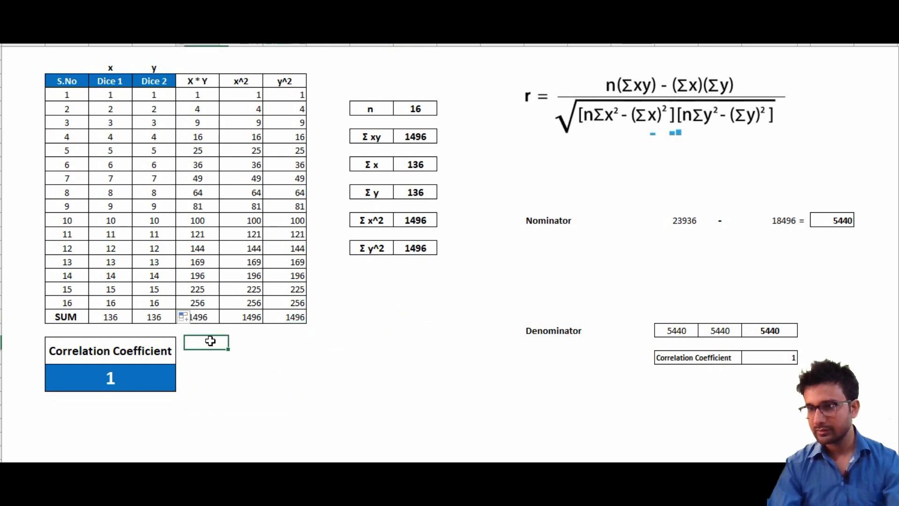
{"action": "right_click", "coordinate": [210, 341]}
{"action": "left_click", "coordinate": [397, 346]}
{"action": "right_click", "coordinate": [340, 364]}
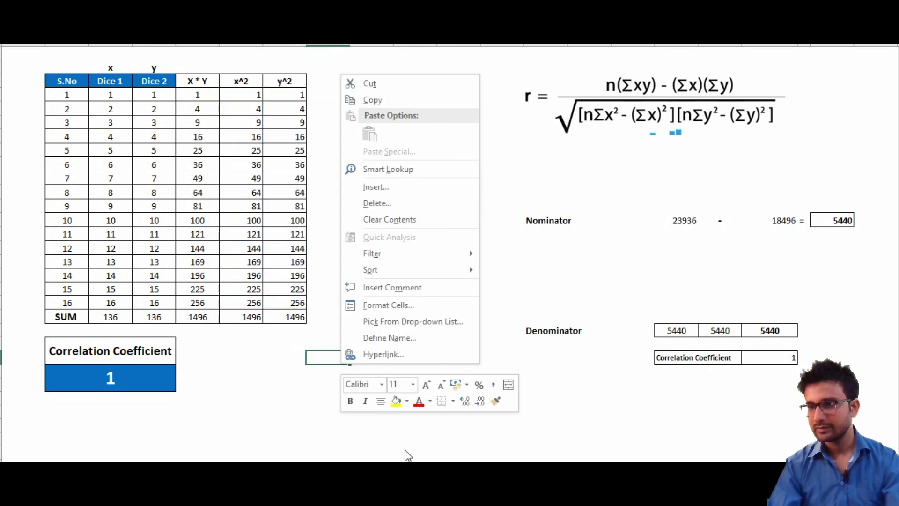
Dismiss the context menu and compare the X * Y column's sum with the Σxy term
{"action": "right_click", "coordinate": [261, 413]}
{"action": "key", "text": "Escape"}
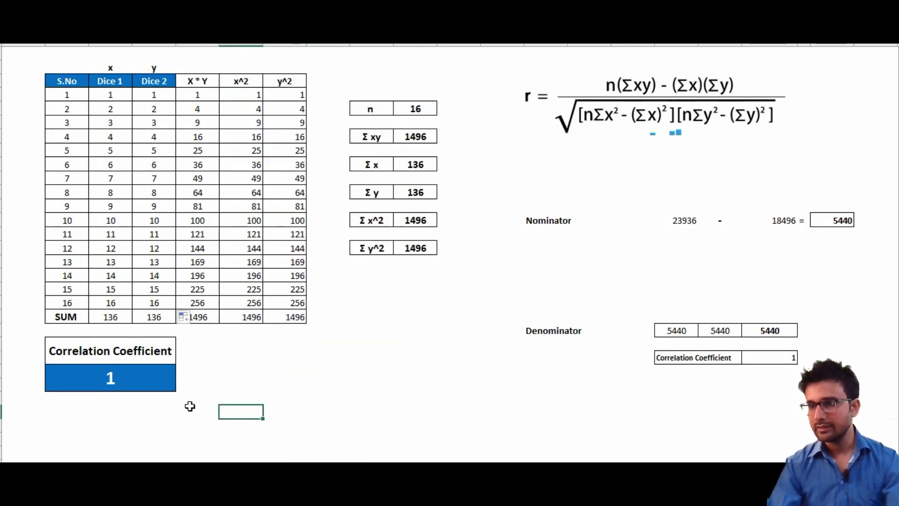
{"action": "left_click", "coordinate": [190, 404]}
{"action": "left_click", "coordinate": [215, 317]}
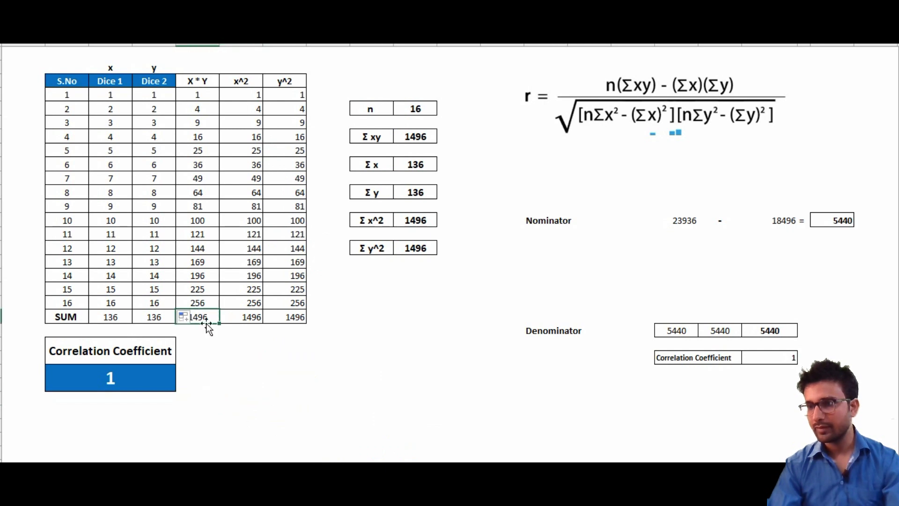
{"action": "left_click", "coordinate": [430, 138]}
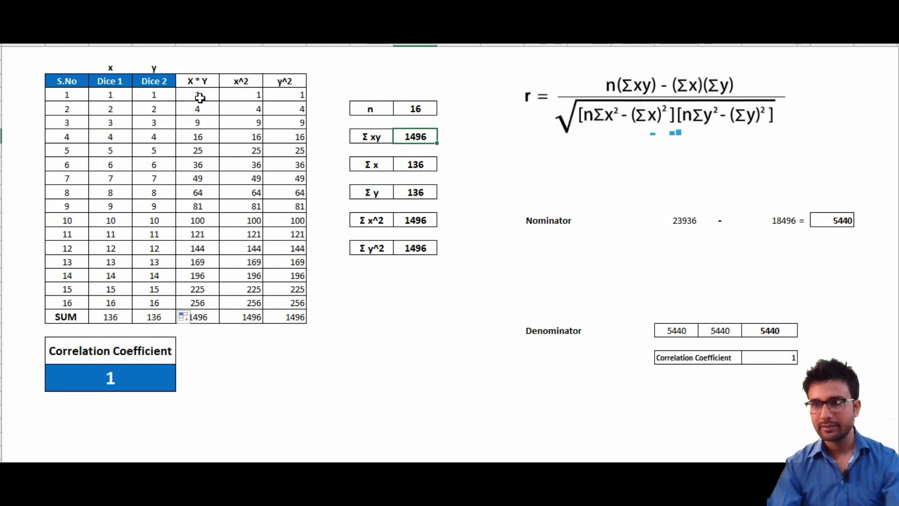
Set the first two Dice 2 values to 16 and 15 and fill the descending series down through row 16
{"action": "left_click", "coordinate": [148, 98]}
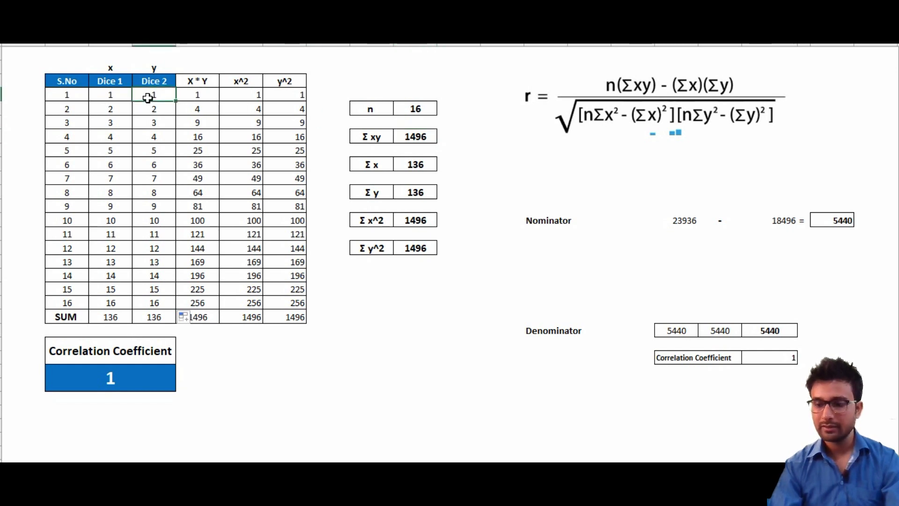
{"action": "double_click", "coordinate": [148, 97]}
{"action": "type", "text": "6"}
{"action": "key", "text": "Return"}
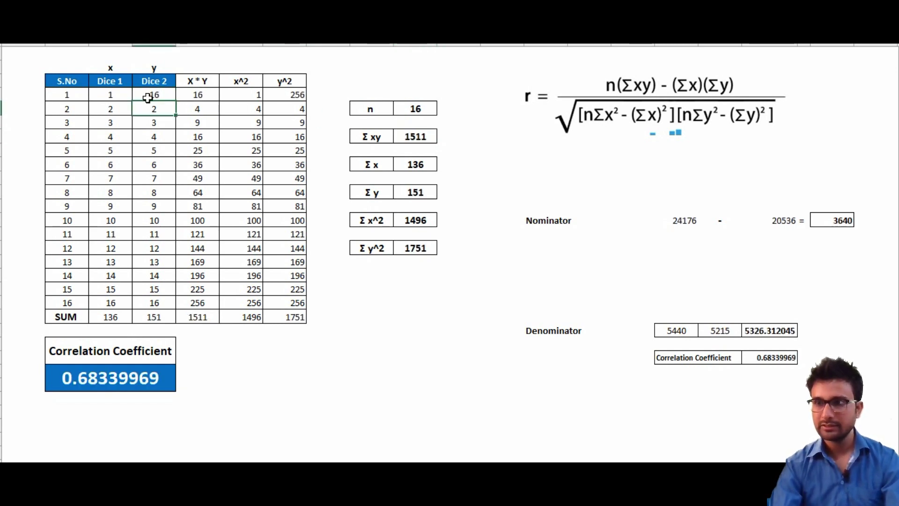
{"action": "type", "text": "15"}
{"action": "left_click", "coordinate": [147, 96]}
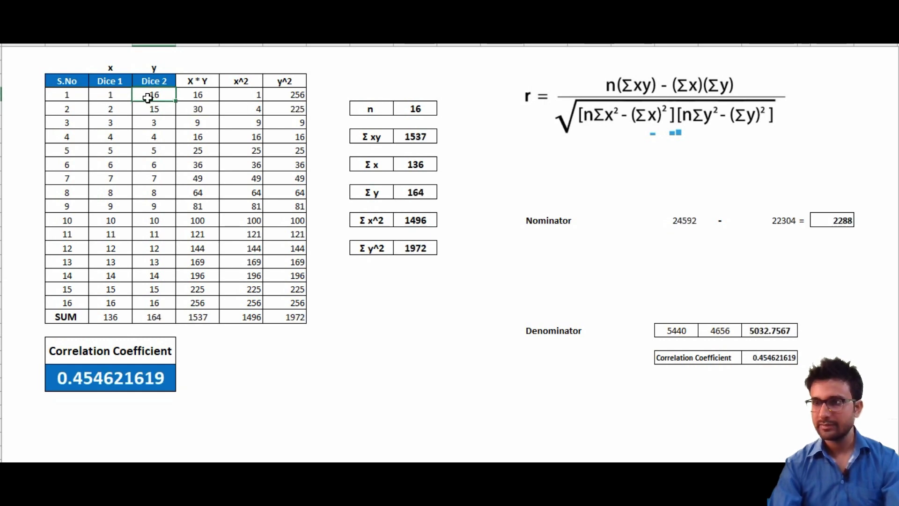
{"action": "key", "text": "shift+Down"}
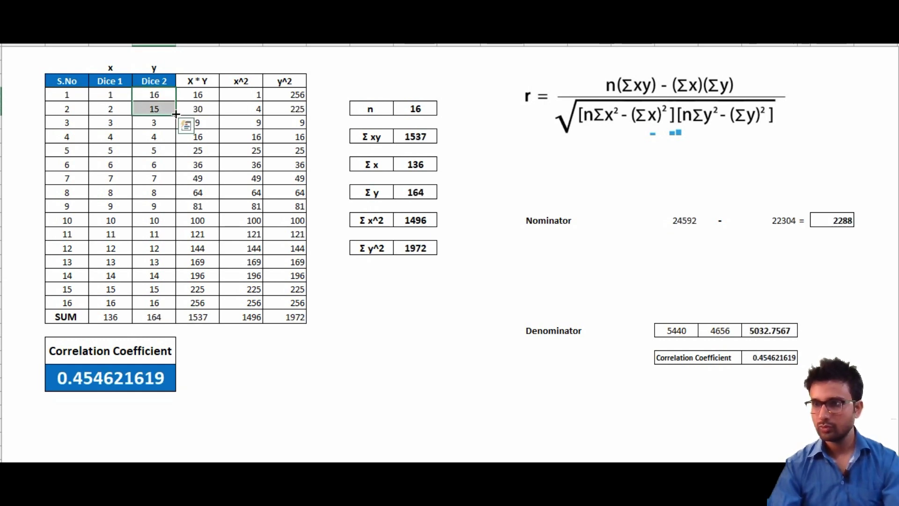
{"action": "left_click_drag", "start_coordinate": [160, 97], "coordinate": [164, 305]}
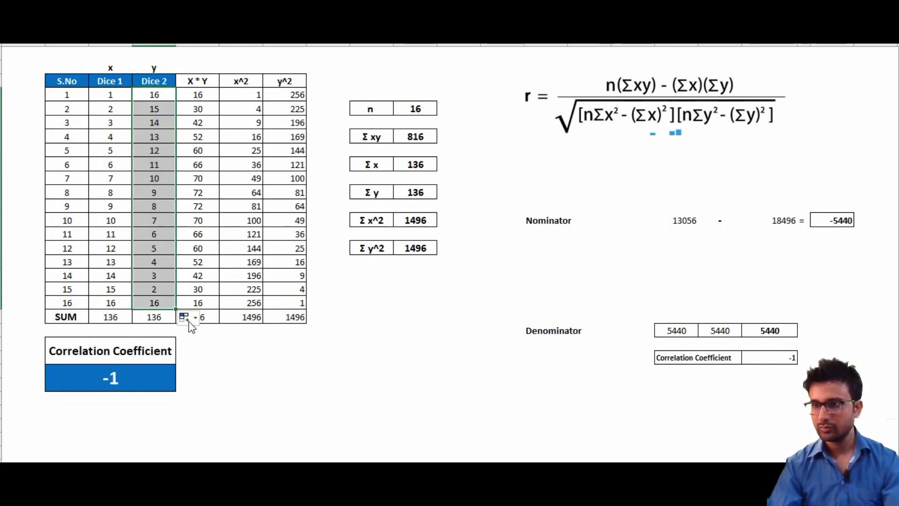
Examine the X * Y sum against the paired Dice 1 and Dice 2 values in the first and last rows
{"action": "left_click", "coordinate": [202, 321]}
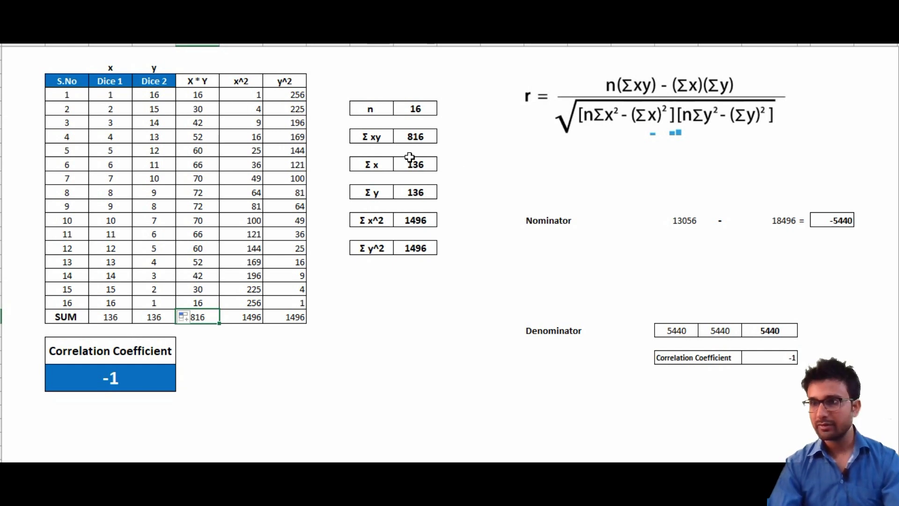
{"action": "left_click", "coordinate": [157, 95]}
{"action": "left_click", "coordinate": [103, 98]}
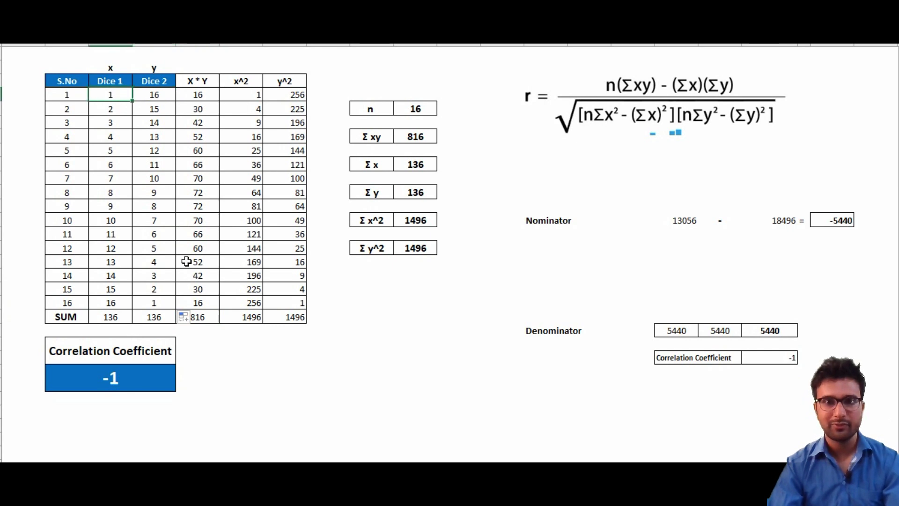
{"action": "left_click", "coordinate": [117, 303]}
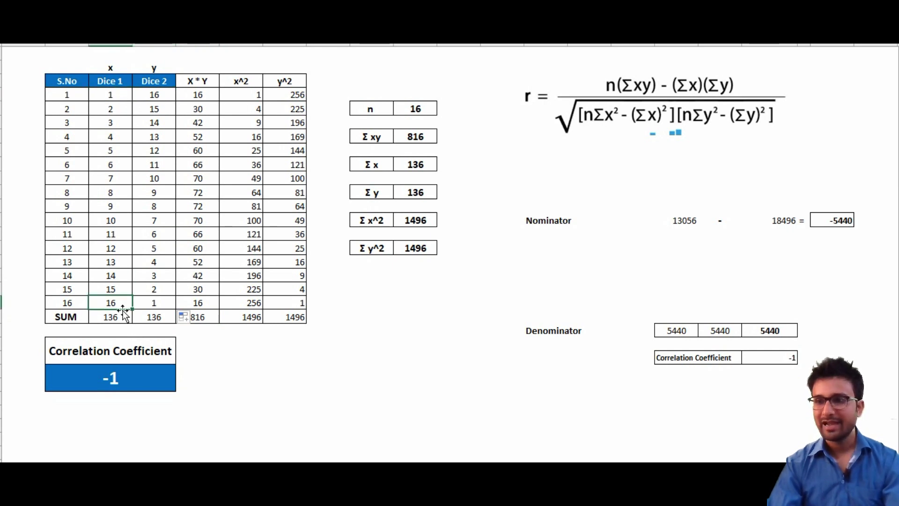
{"action": "left_click", "coordinate": [169, 307]}
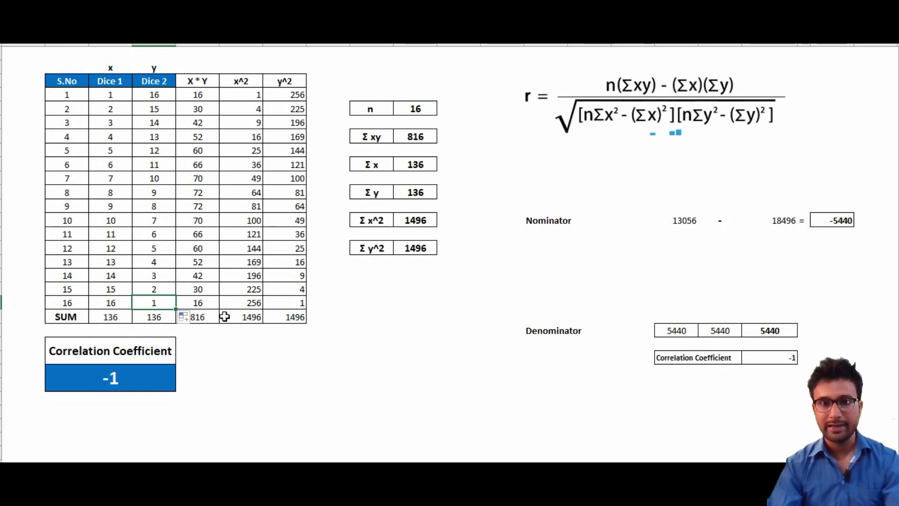
{"action": "left_click", "coordinate": [210, 316]}
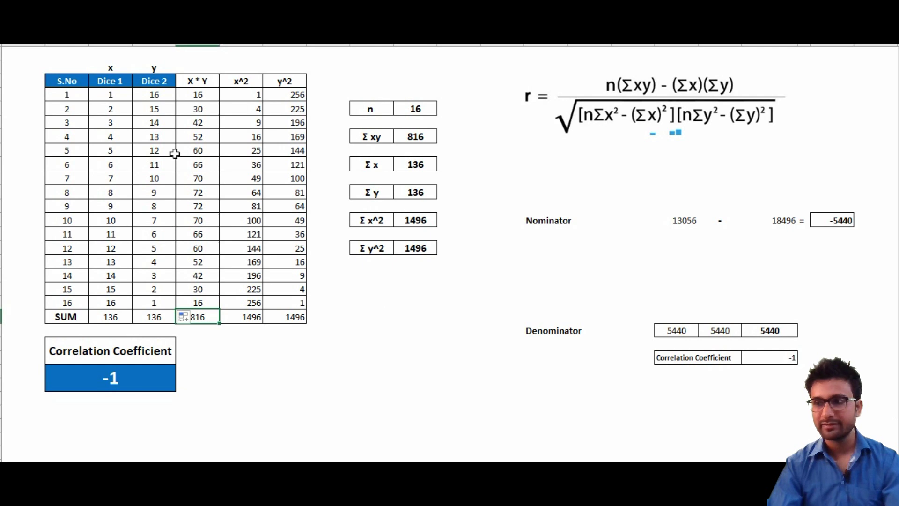
{"action": "left_click", "coordinate": [166, 96]}
{"action": "type", "text": "1"}
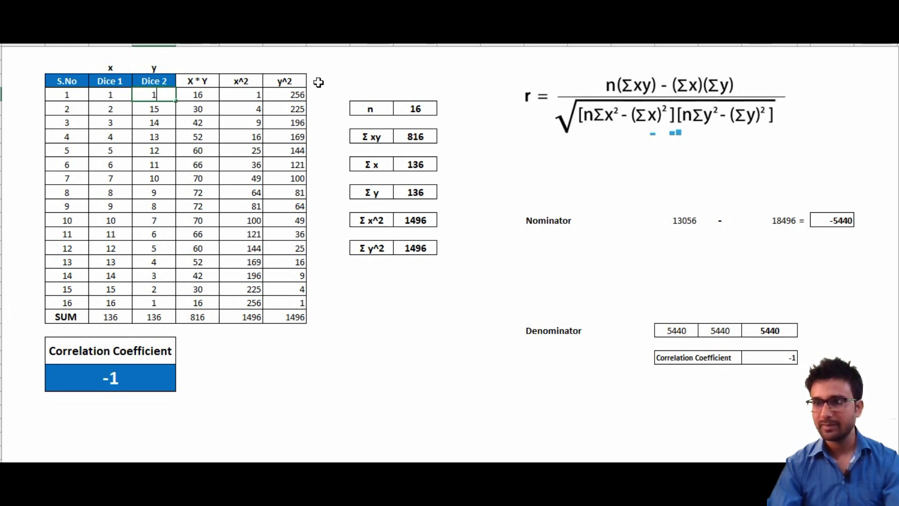
{"action": "key", "text": "ctrl+Return"}
{"action": "key", "text": "Down"}
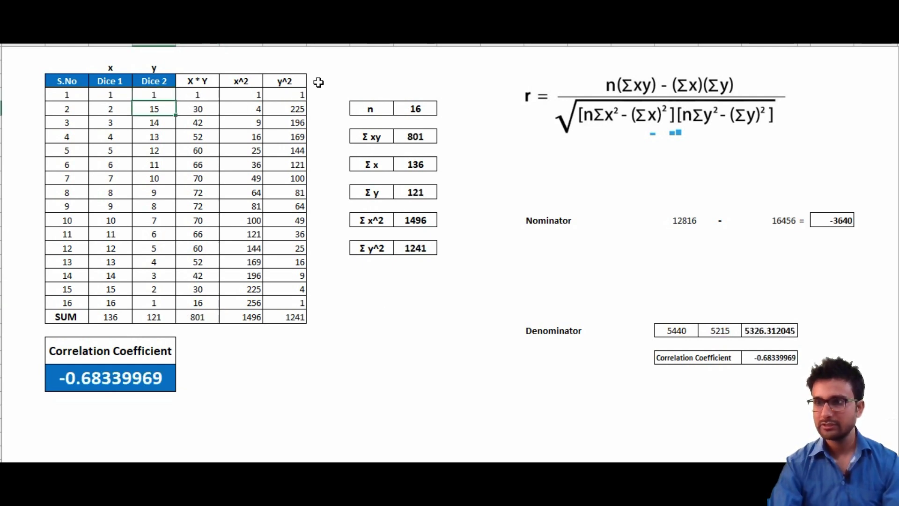
{"action": "type", "text": "2"}
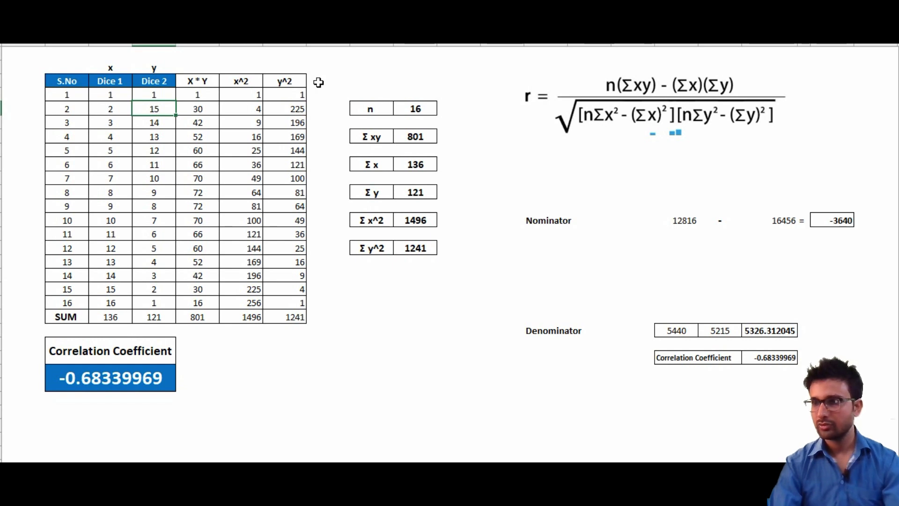
{"action": "key", "text": "Up"}
{"action": "type", "text": "16"}
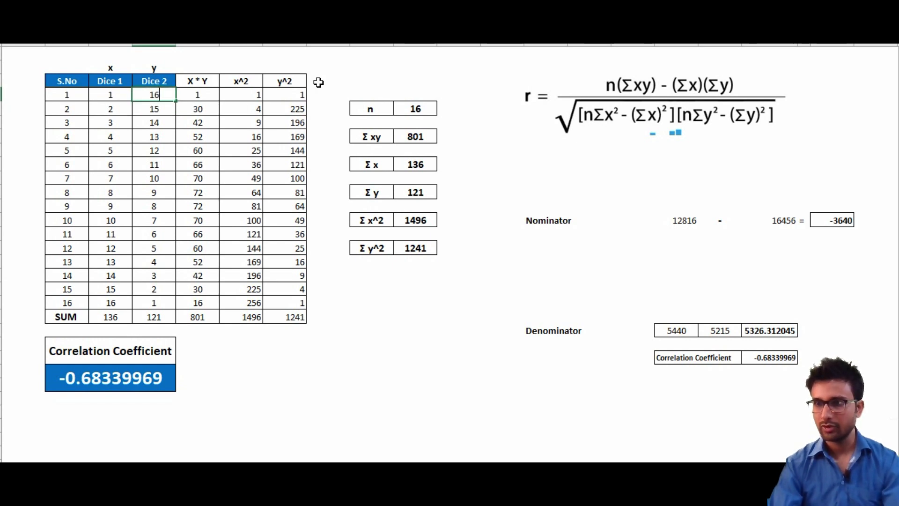
{"action": "key", "text": "Return"}
Note the value 816 in the empty cell beside the Σxy value for comparison
{"action": "key", "text": "Down"}
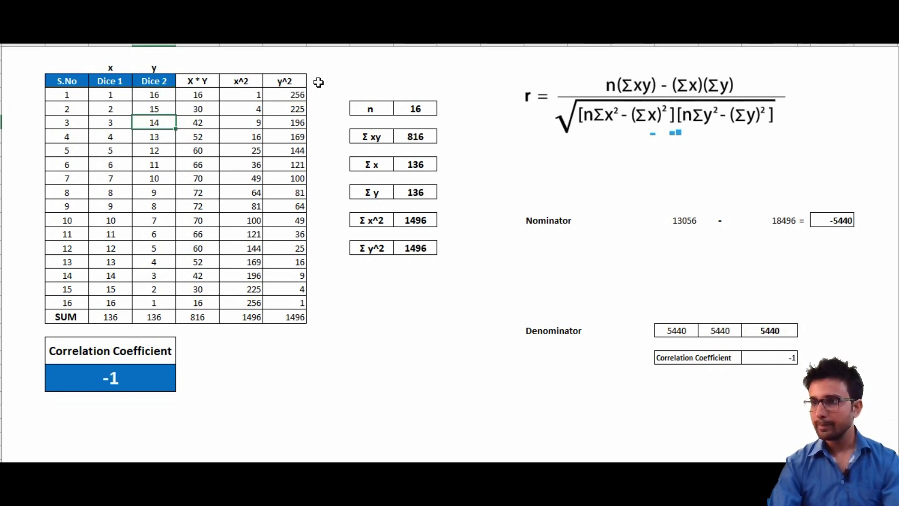
{"action": "key", "text": "Down"}
{"action": "key", "text": "Down"}
{"action": "key", "text": "Down"}
{"action": "key", "text": "Down"}
{"action": "key", "text": "Down"}
{"action": "key", "text": "Down"}
{"action": "key", "text": "Down"}
{"action": "key", "text": "Down"}
{"action": "key", "text": "Down"}
{"action": "key", "text": "Down"}
{"action": "key", "text": "Down"}
{"action": "key", "text": "Down"}
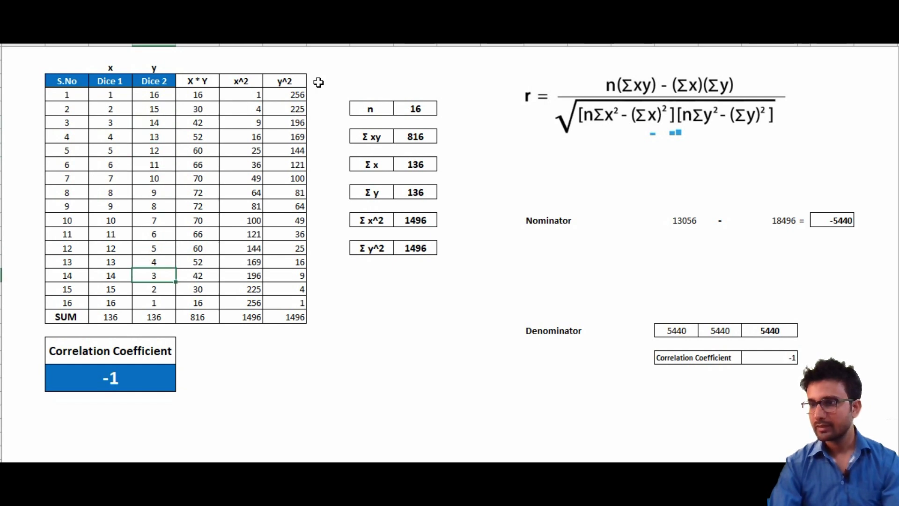
{"action": "key", "text": "Right"}
{"action": "key", "text": "Down"}
{"action": "key", "text": "Down"}
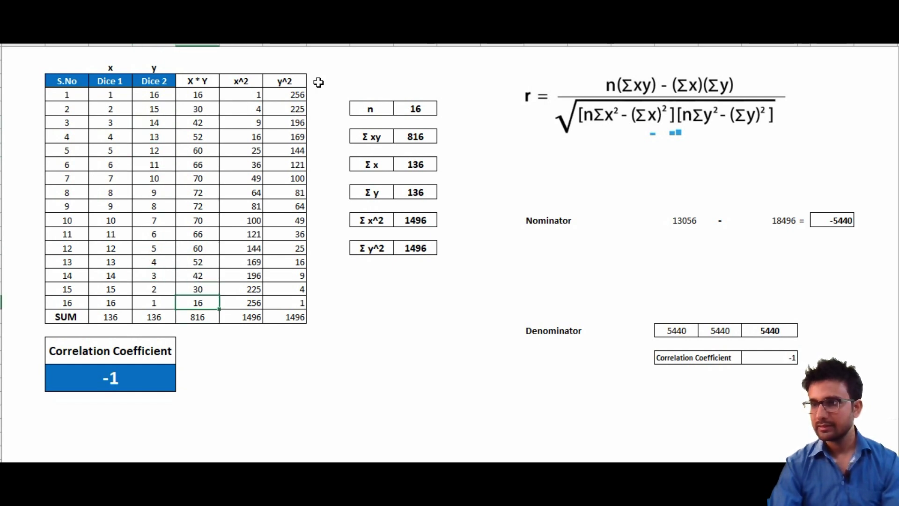
{"action": "key", "text": "Right"}
{"action": "key", "text": "Right"}
{"action": "key", "text": "Right"}
{"action": "key", "text": "Right"}
{"action": "key", "text": "Right"}
{"action": "key", "text": "Right"}
{"action": "key", "text": "Up"}
{"action": "key", "text": "Up"}
{"action": "key", "text": "Up"}
{"action": "key", "text": "Up"}
{"action": "key", "text": "Up"}
{"action": "key", "text": "Up"}
{"action": "key", "text": "Up"}
{"action": "key", "text": "Up"}
{"action": "key", "text": "Up"}
{"action": "key", "text": "Up"}
{"action": "key", "text": "Up"}
{"action": "key", "text": "Up"}
{"action": "key", "text": "Up"}
{"action": "key", "text": "Up"}
{"action": "key", "text": "Up"}
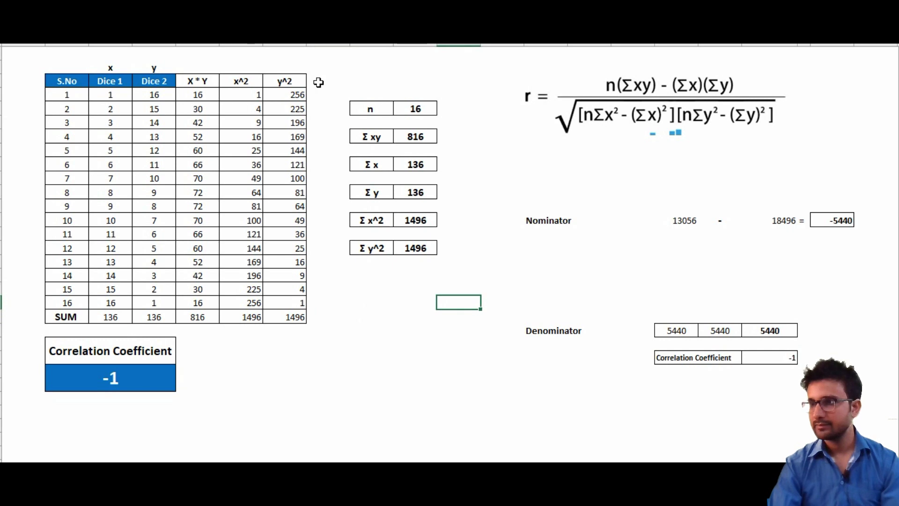
{"action": "key", "text": "Down"}
{"action": "key", "text": "Down"}
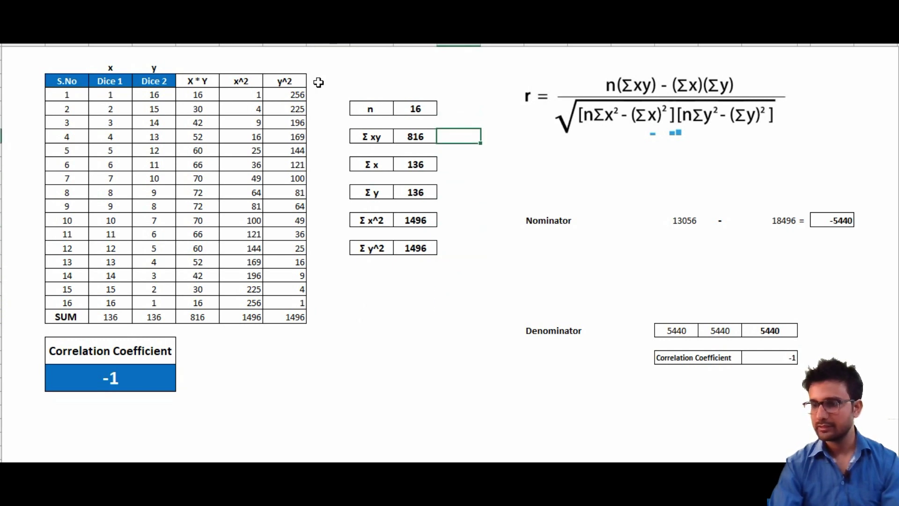
{"action": "key", "text": "Return"}
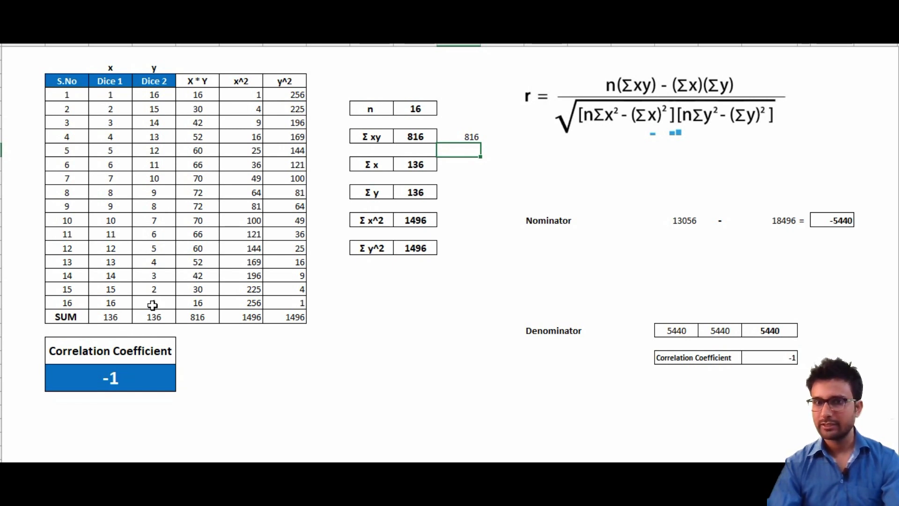
Set the first two Dice 2 values to 1 and 2 and fill the ascending series down through row 16
{"action": "left_click", "coordinate": [166, 96]}
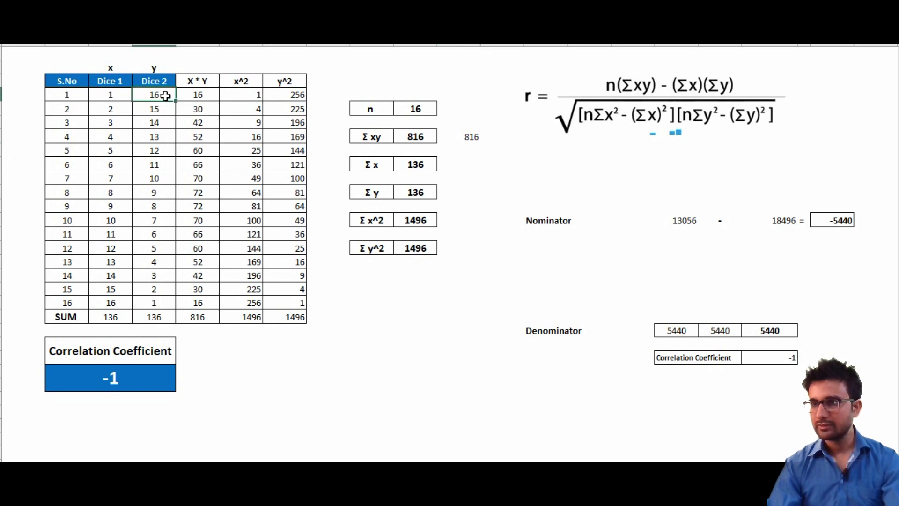
{"action": "key", "text": "Return"}
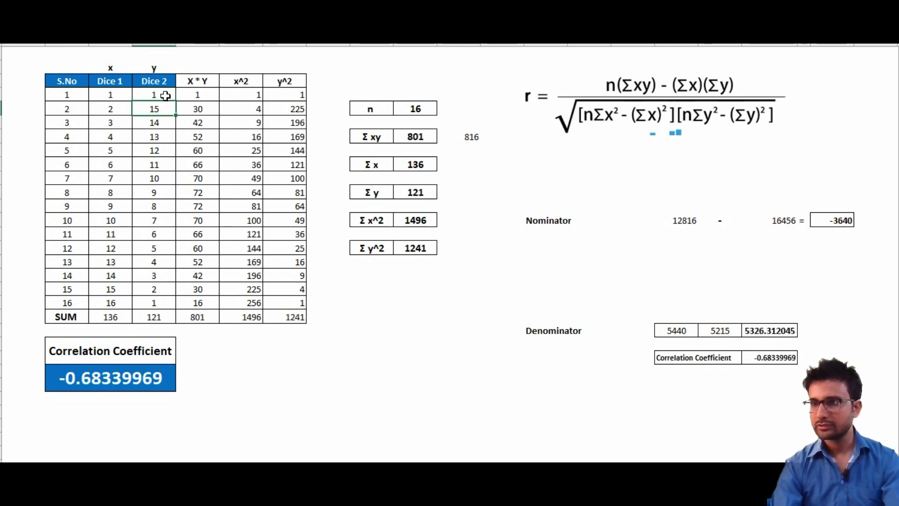
{"action": "type", "text": "2"}
{"action": "key", "text": "Return"}
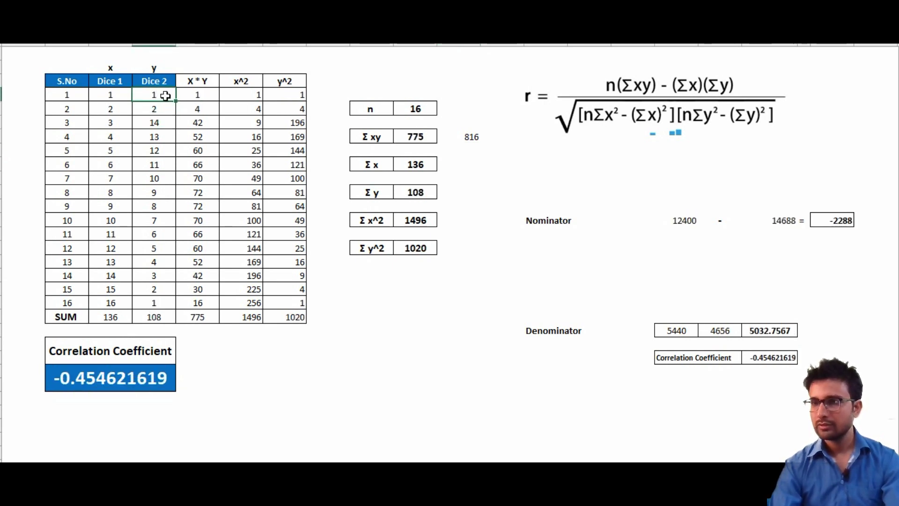
{"action": "left_click_drag", "start_coordinate": [166, 95], "coordinate": [155, 309]}
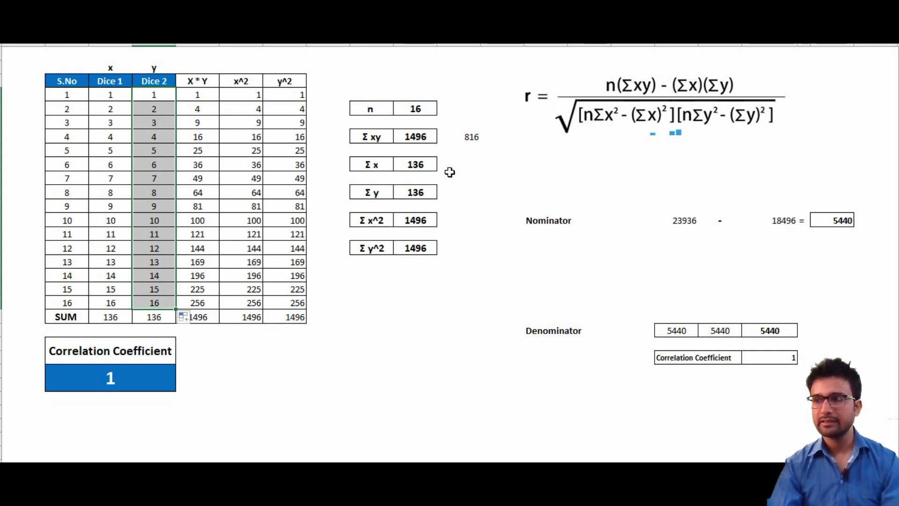
Review the noted Σxy value, the nominator and denominator results, and the calculated correlation coefficient
{"action": "left_click", "coordinate": [461, 138]}
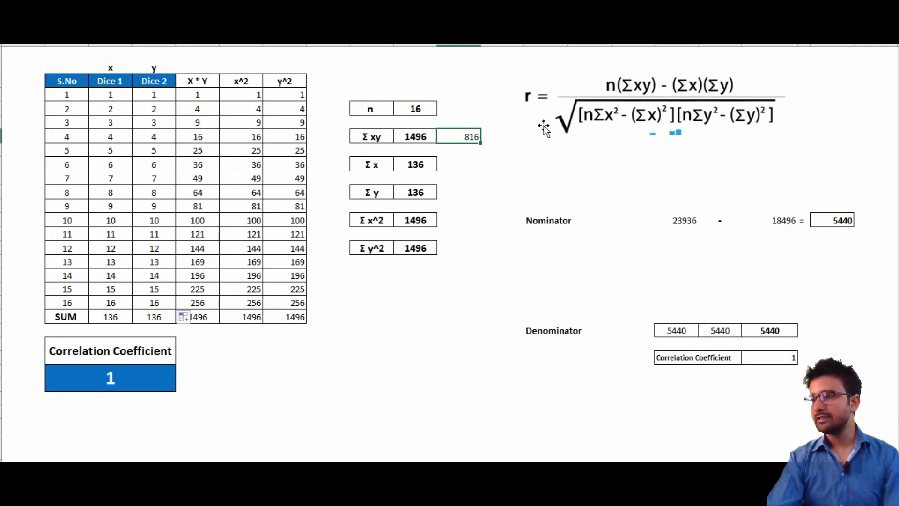
{"action": "left_click", "coordinate": [782, 331]}
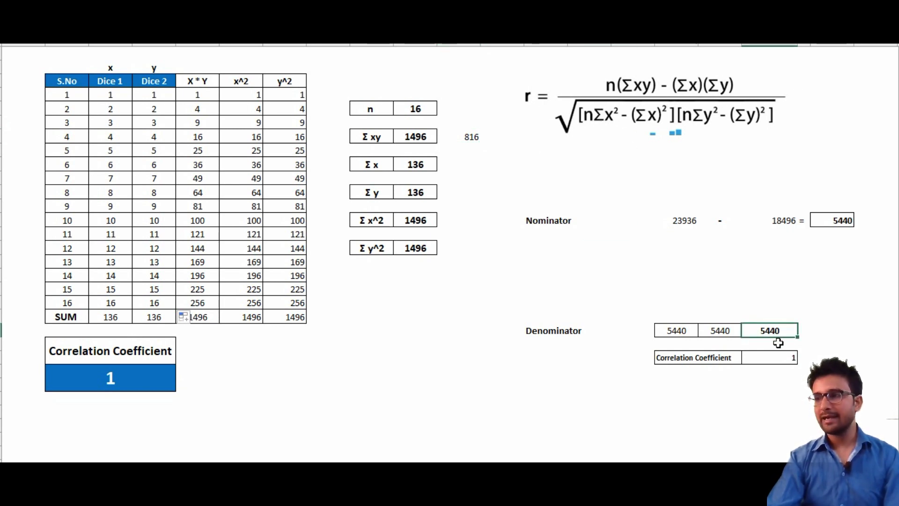
{"action": "left_click", "coordinate": [849, 223]}
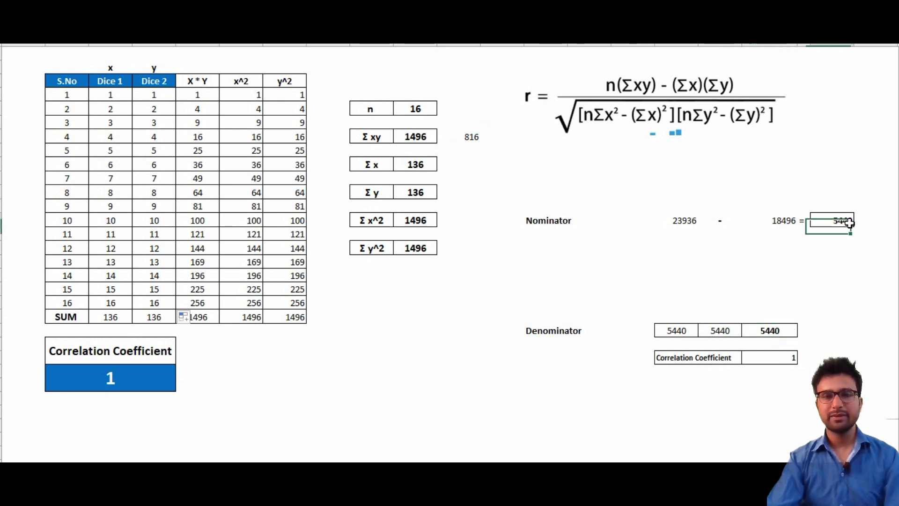
{"action": "left_click", "coordinate": [775, 335]}
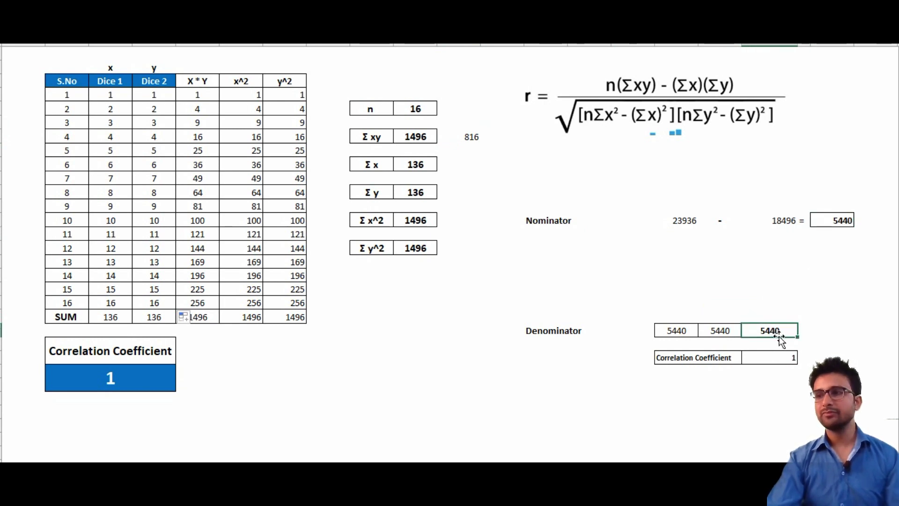
{"action": "left_click", "coordinate": [776, 362]}
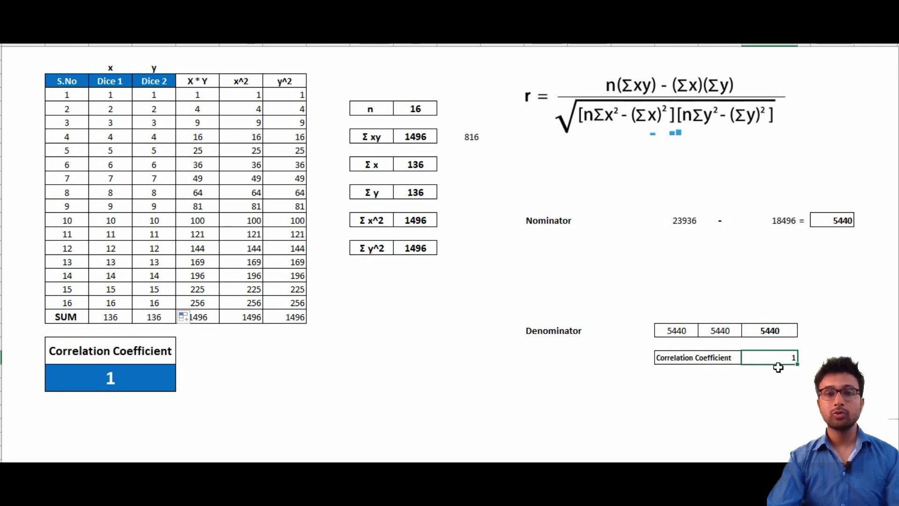